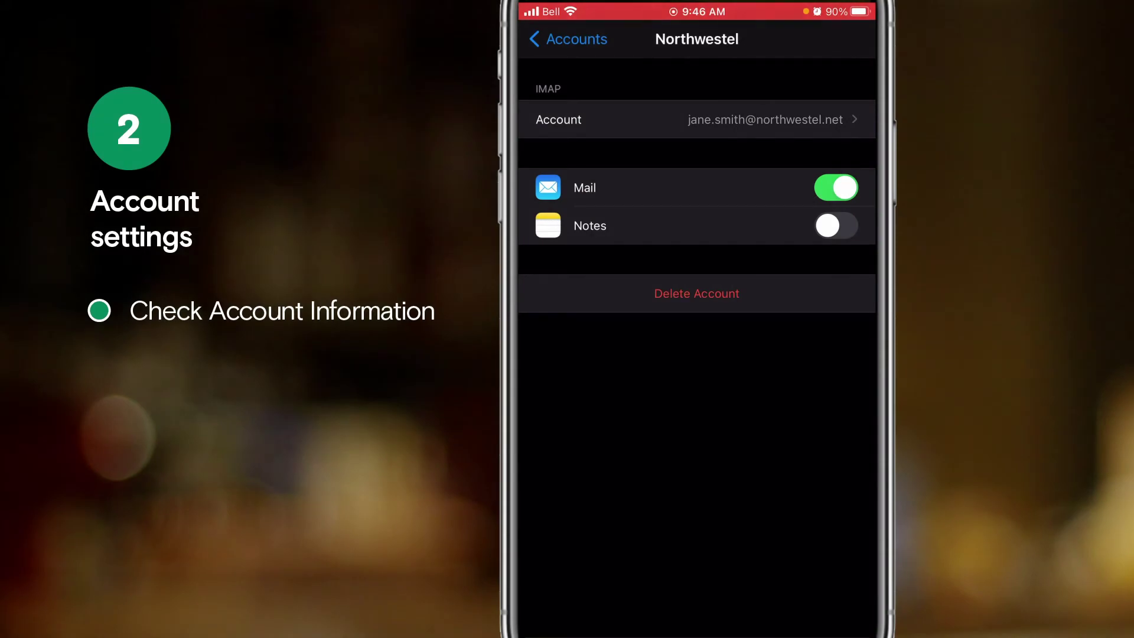
# - Open the Northwestel account sheet showing imap.northwestel.net and smtp.northwestel.net servers
pyautogui.click(697, 119)
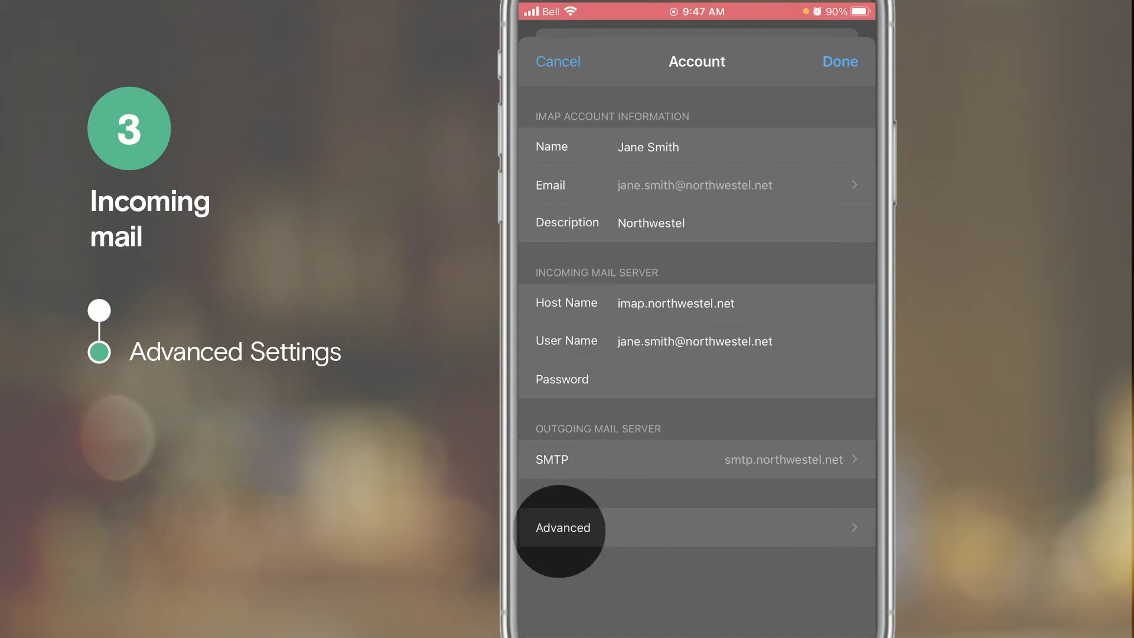
# - Enable Use SSL for incoming mail (port 993) and confirm Password authentication
pyautogui.click(561, 527)
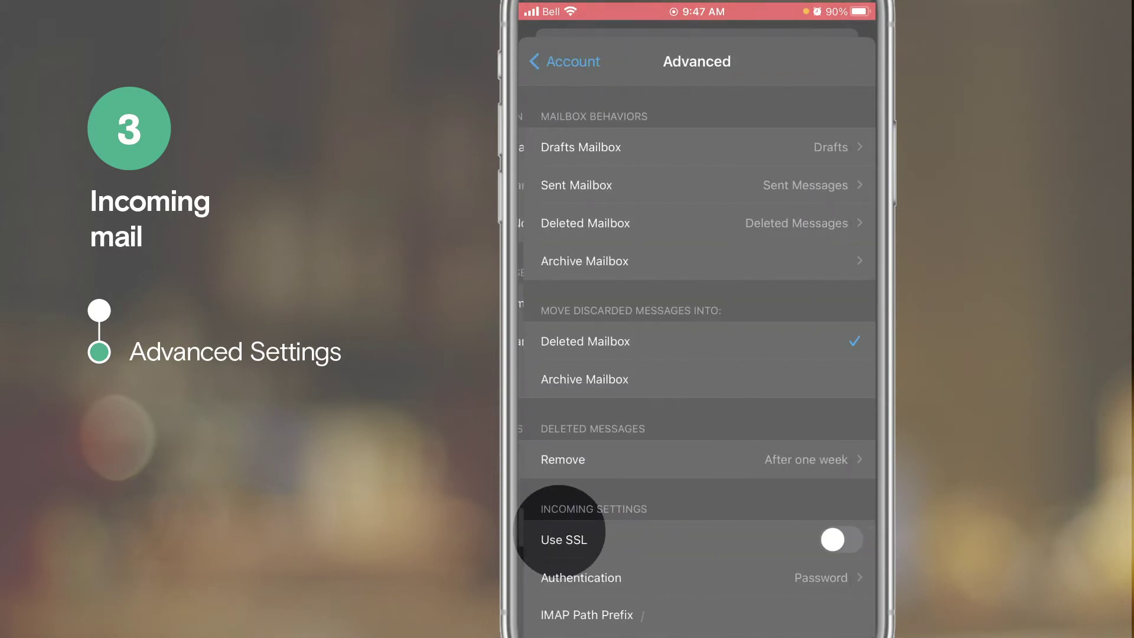
pyautogui.scroll(-3, 580, 374)
pyautogui.scroll(-2, 581, 373)
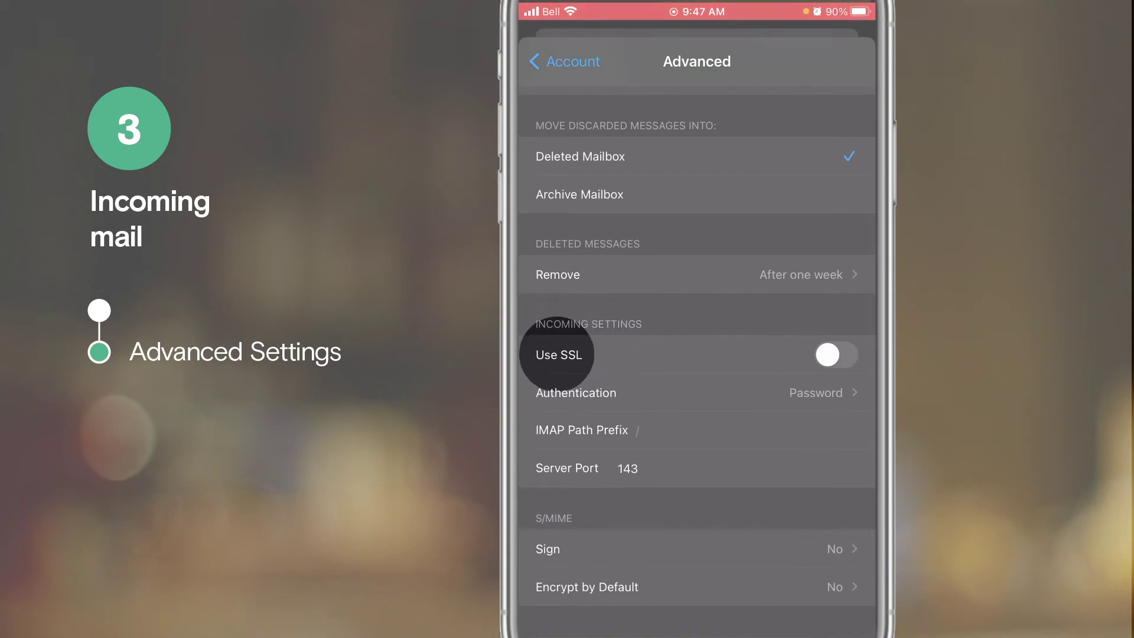
pyautogui.click(836, 355)
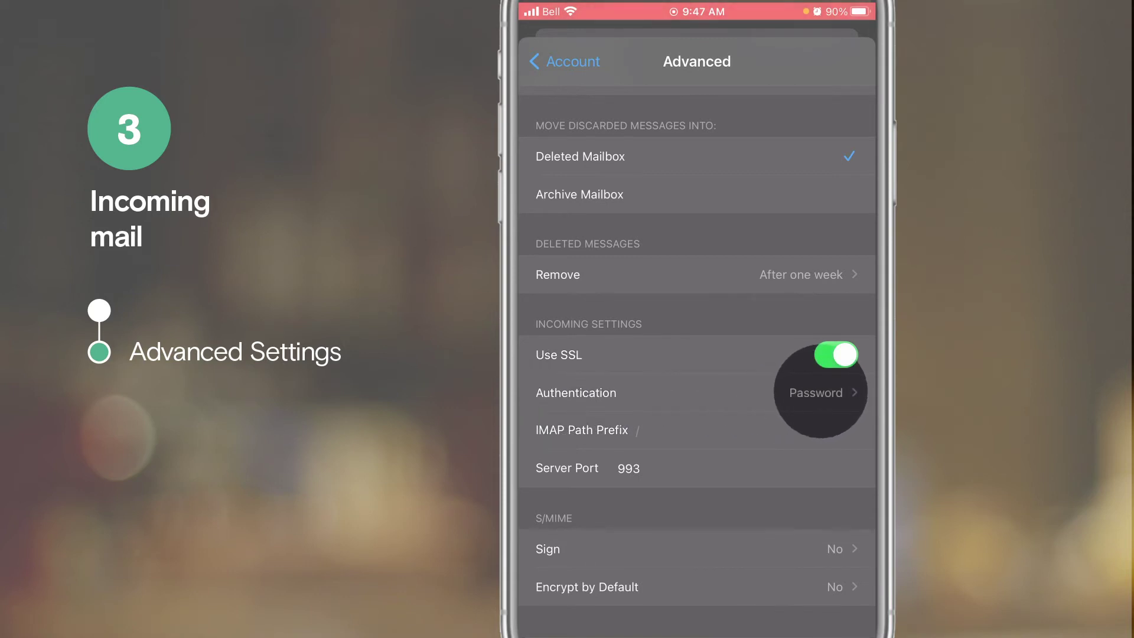
pyautogui.click(815, 393)
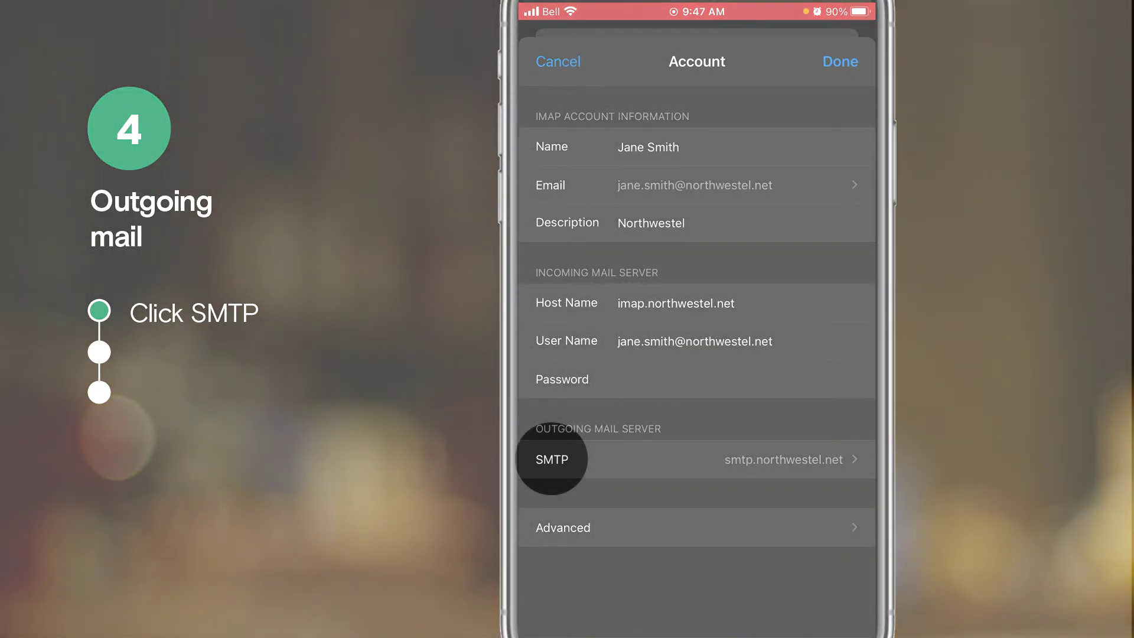
# - Open the primary SMTP server smtp.northwestel.net's settings
pyautogui.click(552, 459)
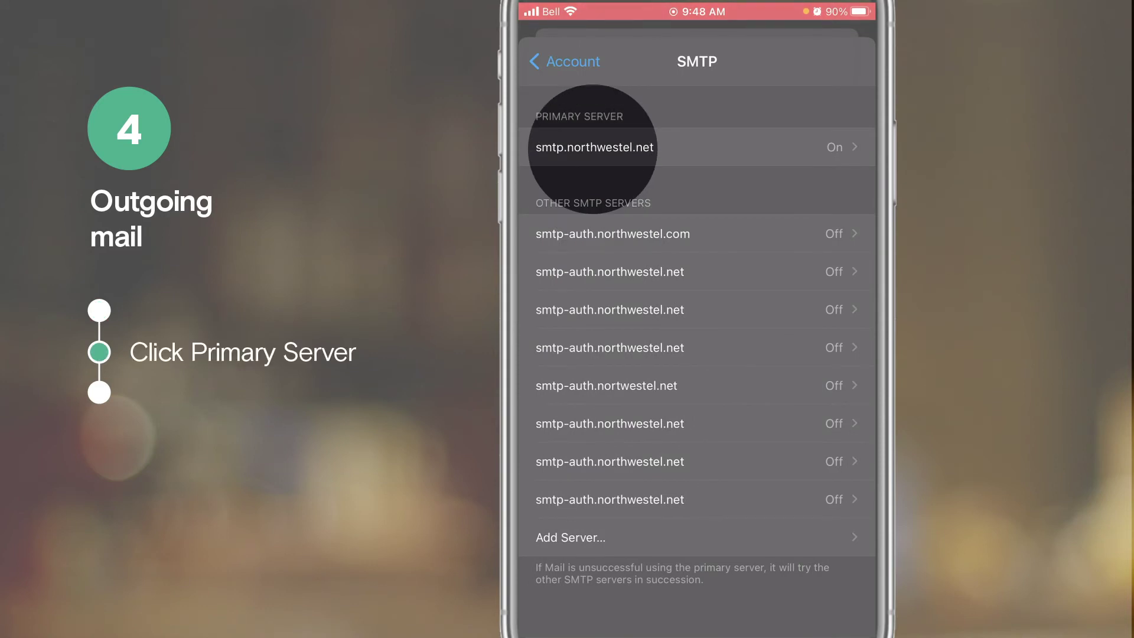
pyautogui.click(592, 147)
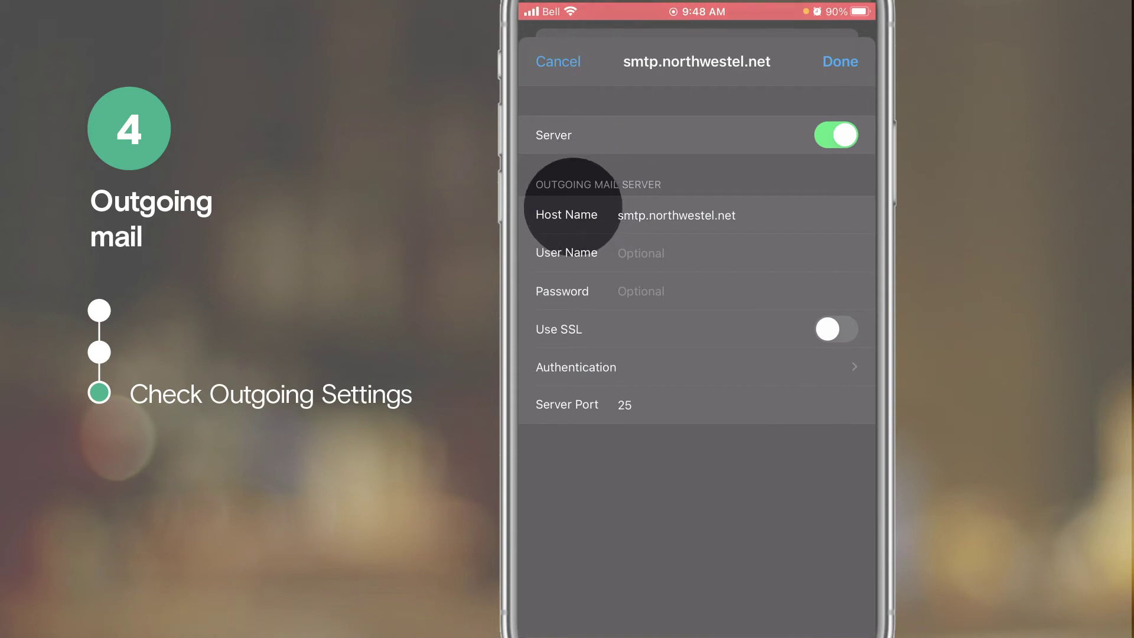
# - Change the outgoing host name to smtp-auth.northwestel.net
pyautogui.click(659, 215)
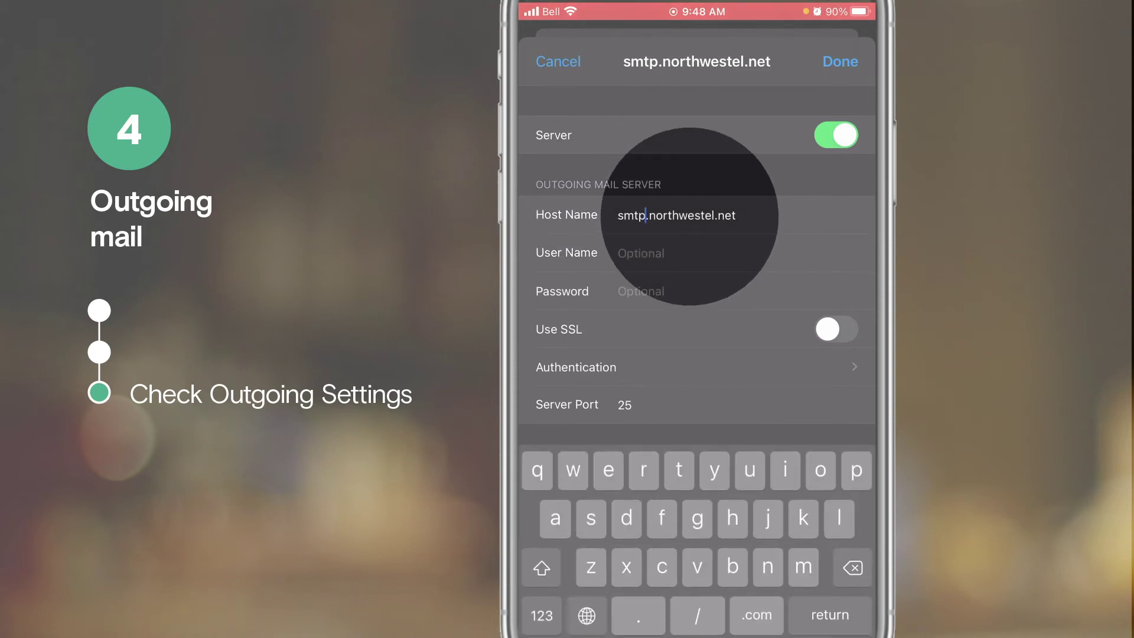
pyautogui.click(542, 614)
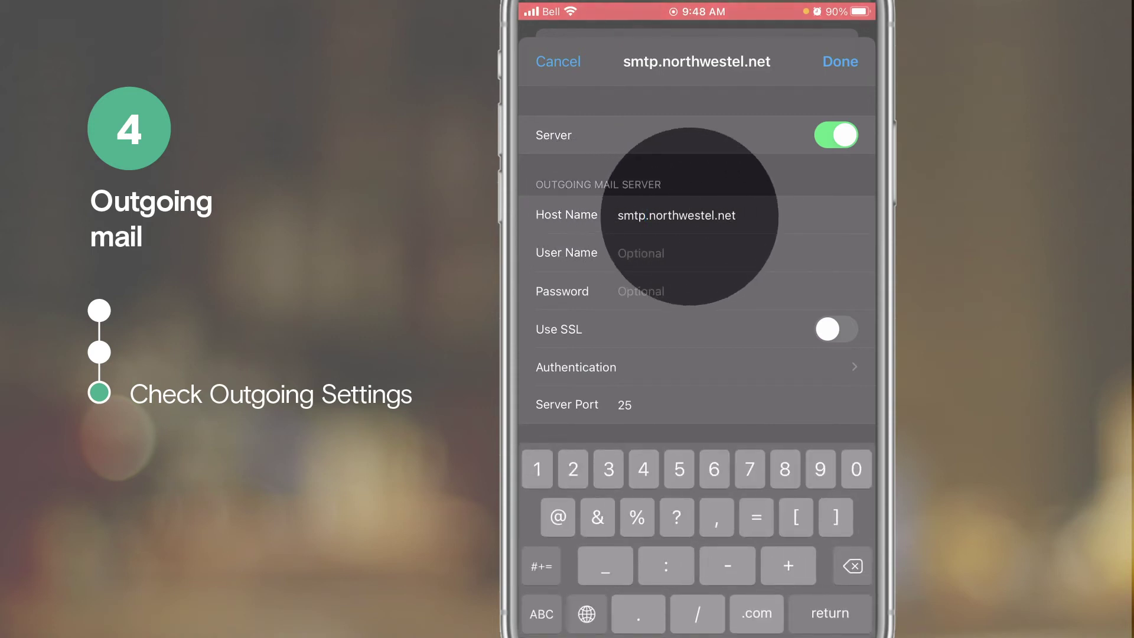
pyautogui.write('-au')
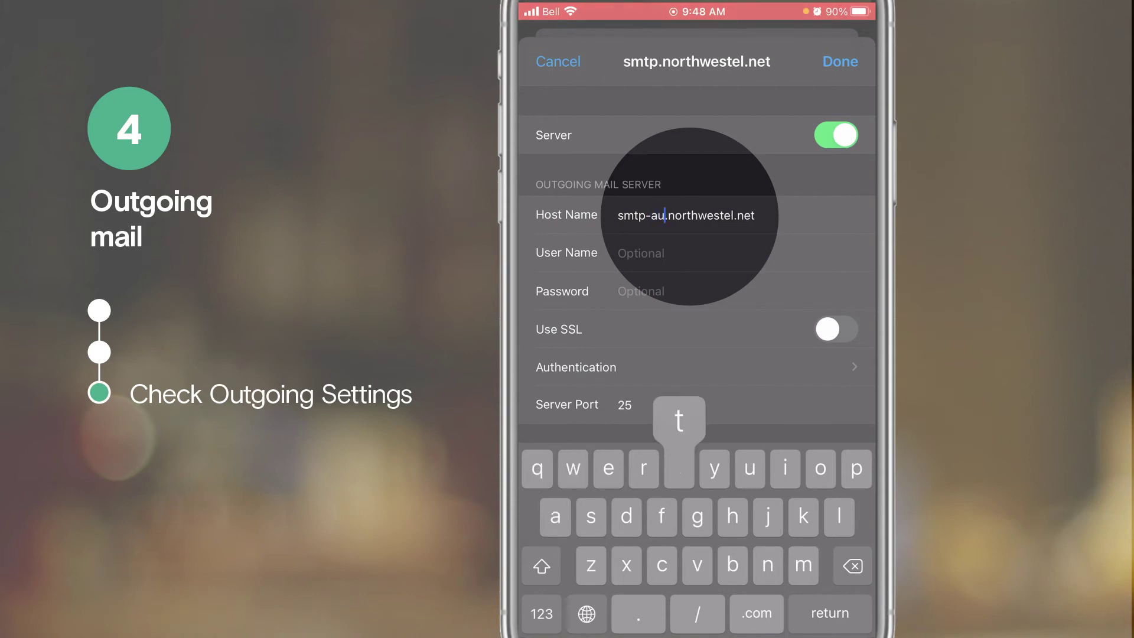
pyautogui.write('th')
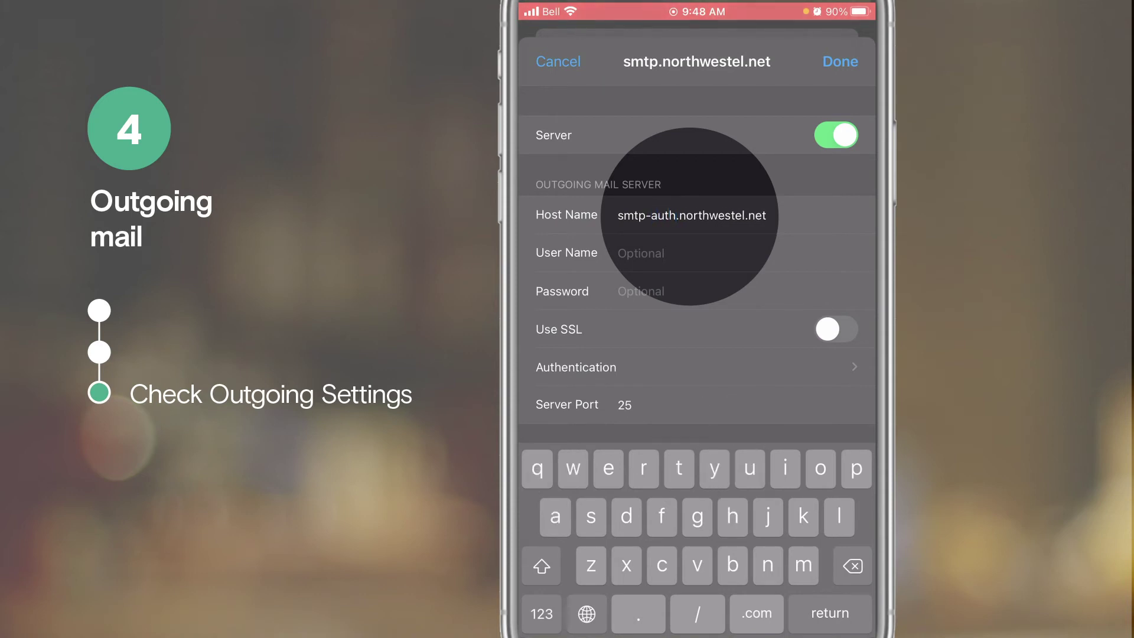
pyautogui.click(641, 253)
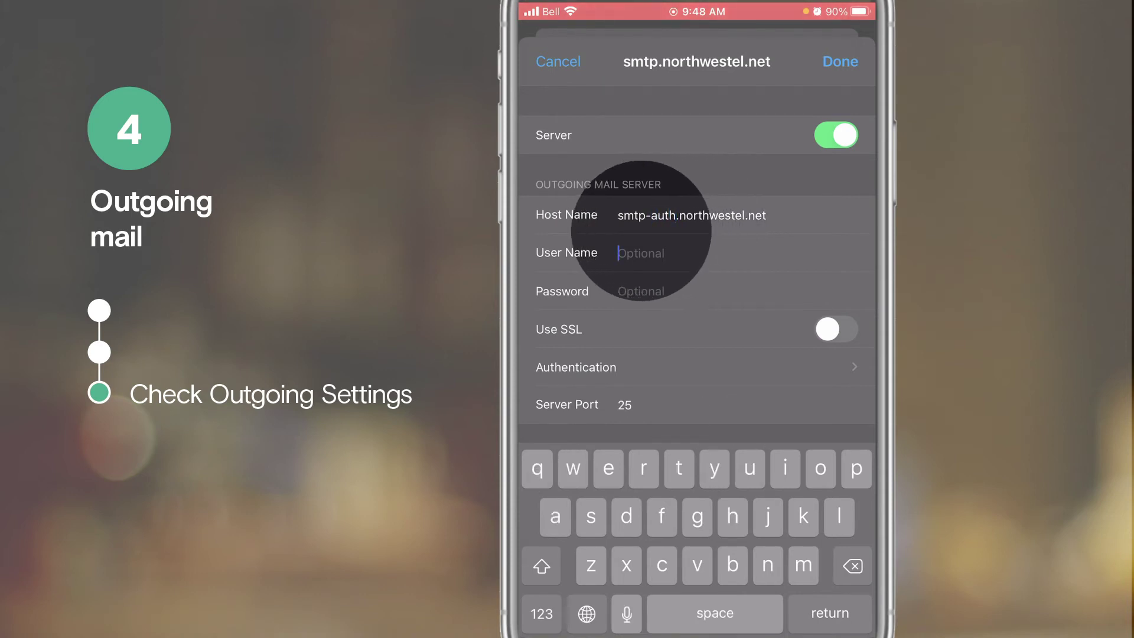
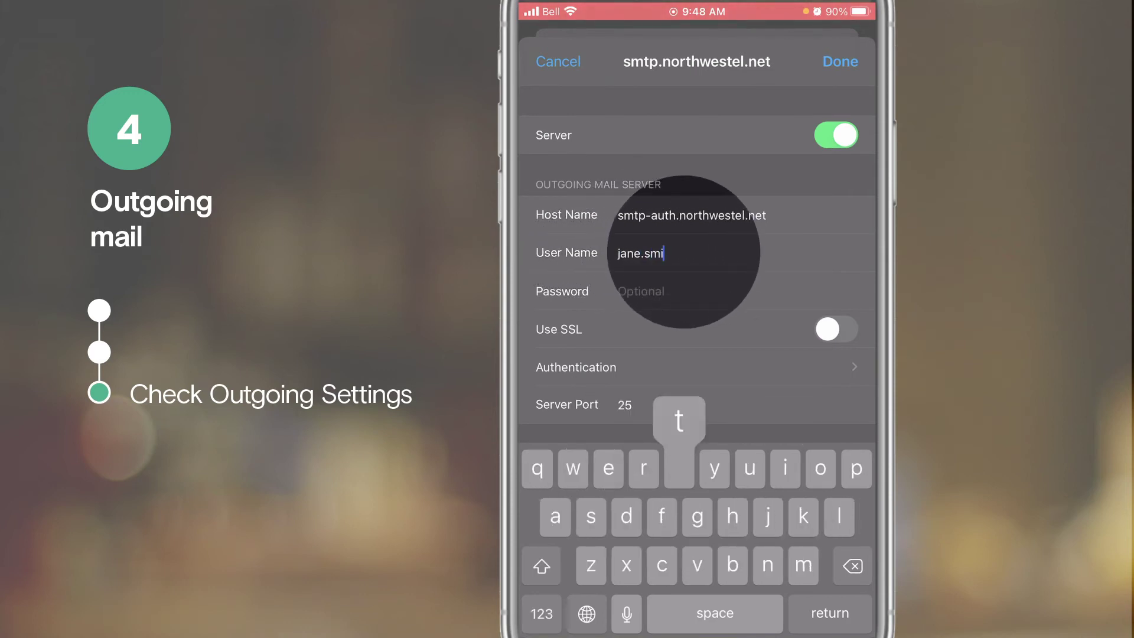
pyautogui.click(542, 613)
pyautogui.write('@')
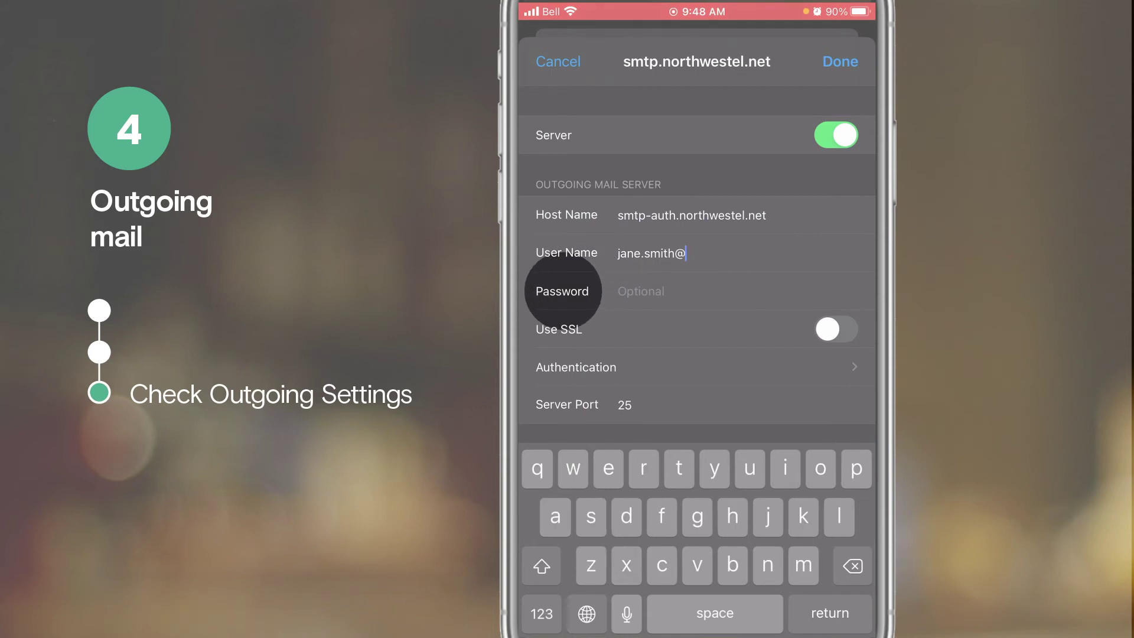
pyautogui.write('northwe')
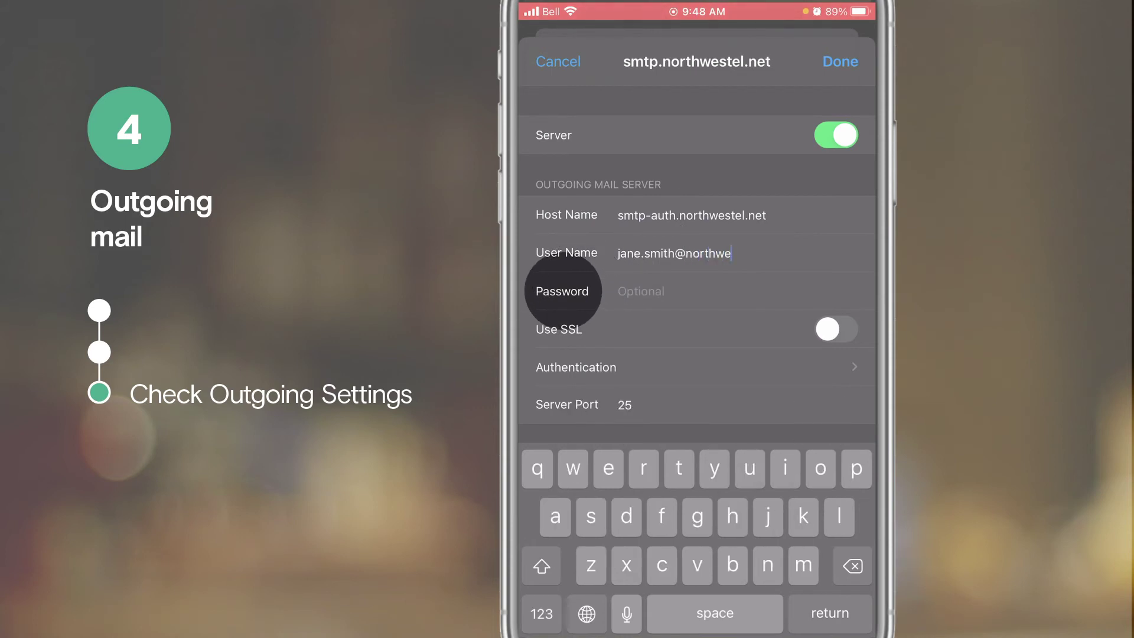